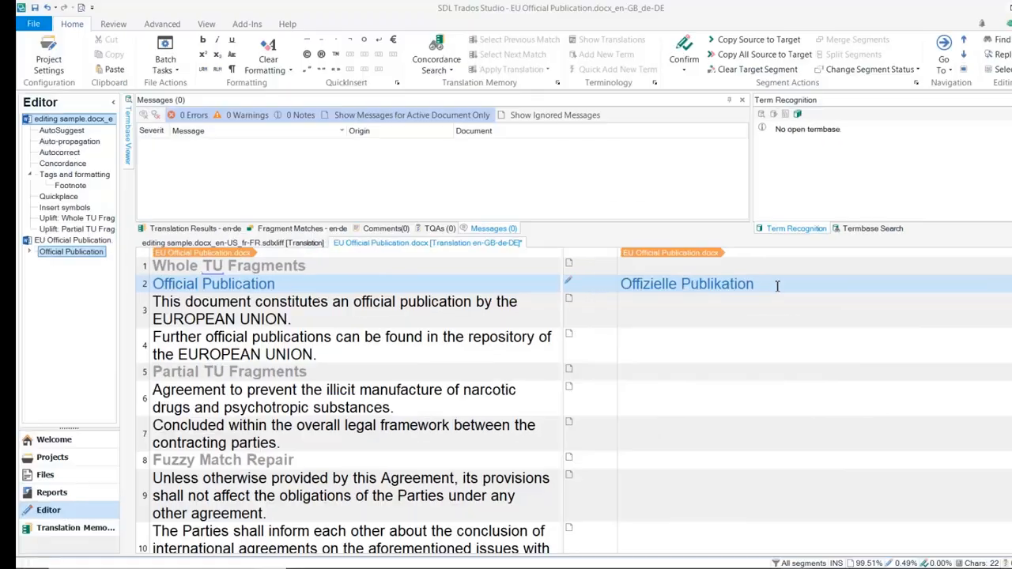
Confirm 'Offizielle Publikation' for segment 2 and advance to segment 3
key(ctrl+Return)
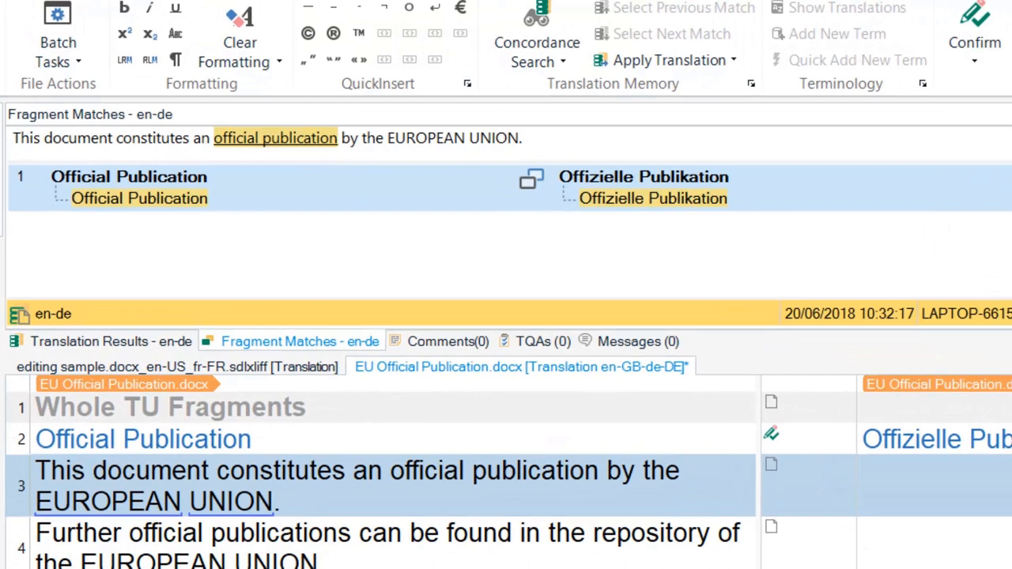
text(Die)
text(ses )
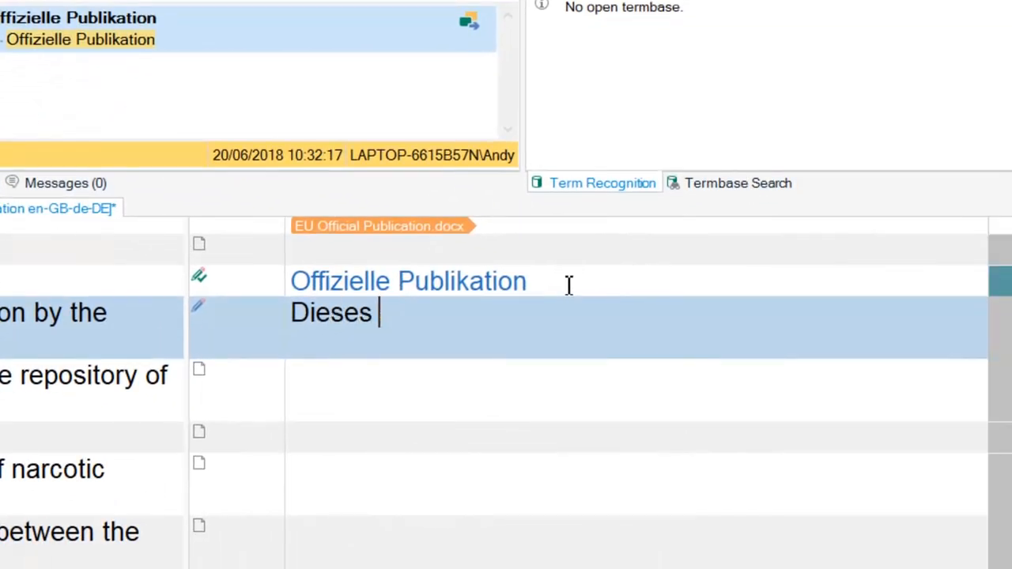
text(Dokument )
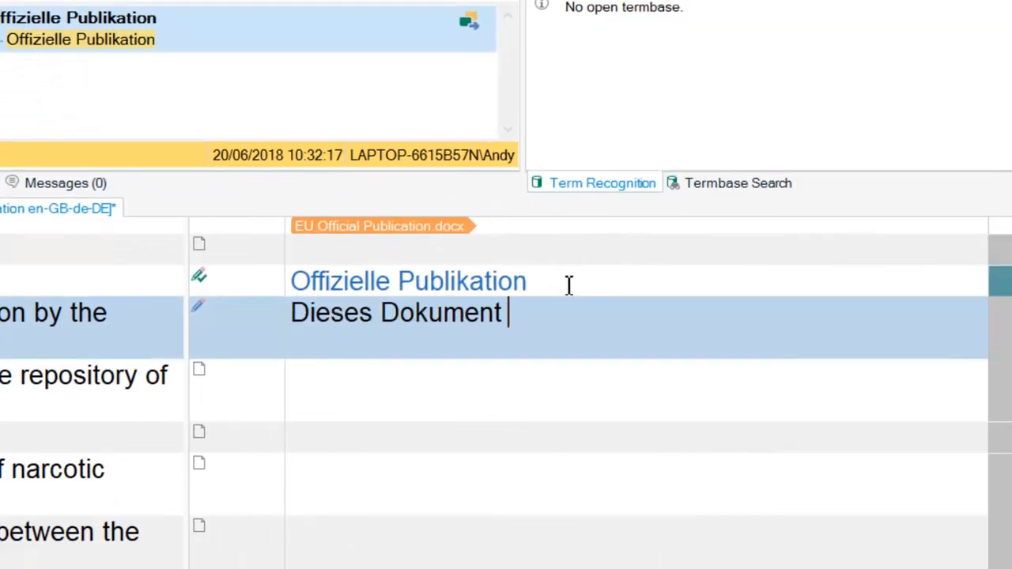
text(ist)
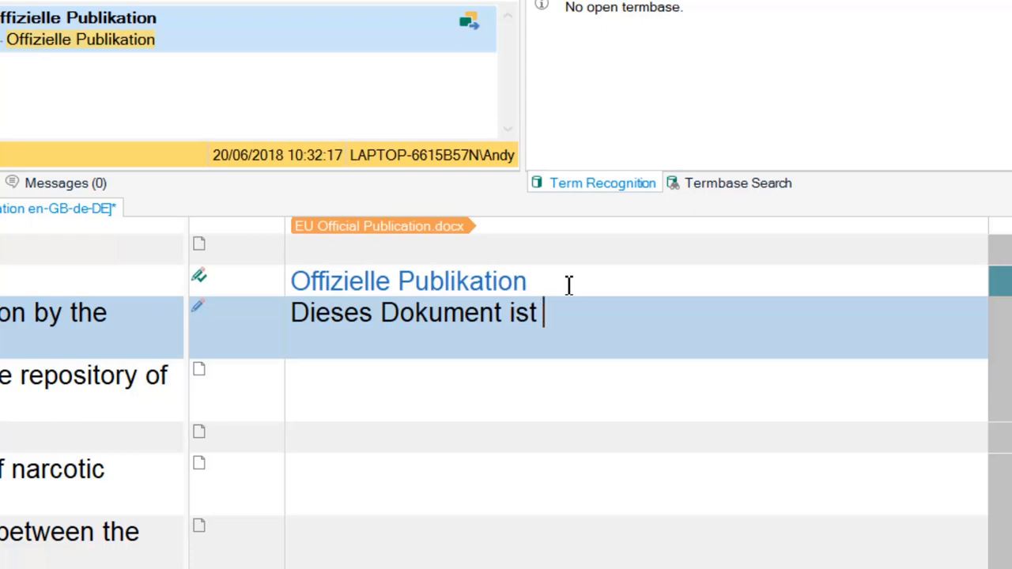
text( eine )
text(o)
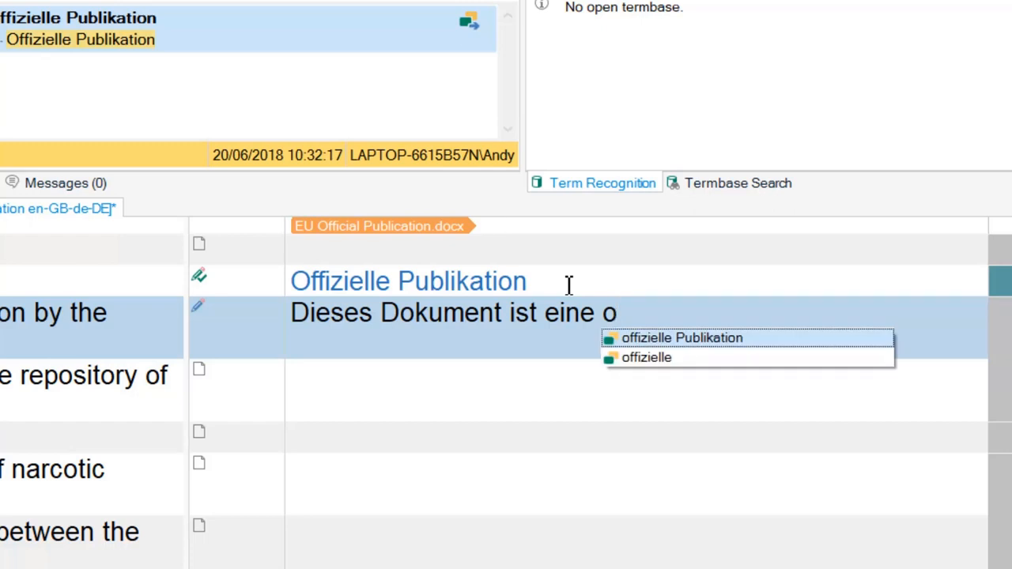
Accept the AutoSuggest fragment 'offizielle Publikation' into segment 3's German sentence
key(Return)
text(der Europäischen Union.)
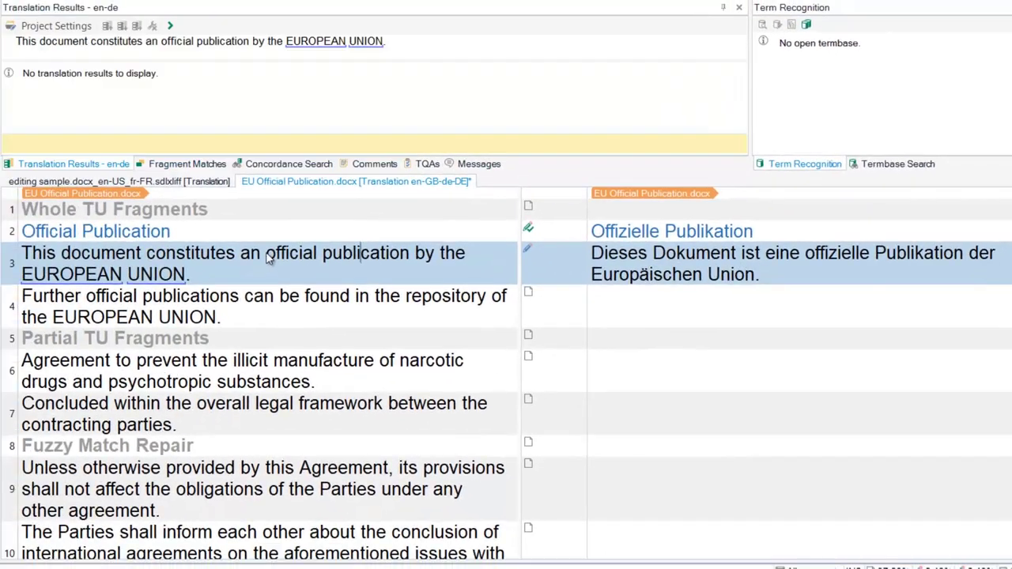
Run a Concordance Search on 'official publication' and highlight the result 'Offizielle Publikation'
drag(268, 257, 407, 261)
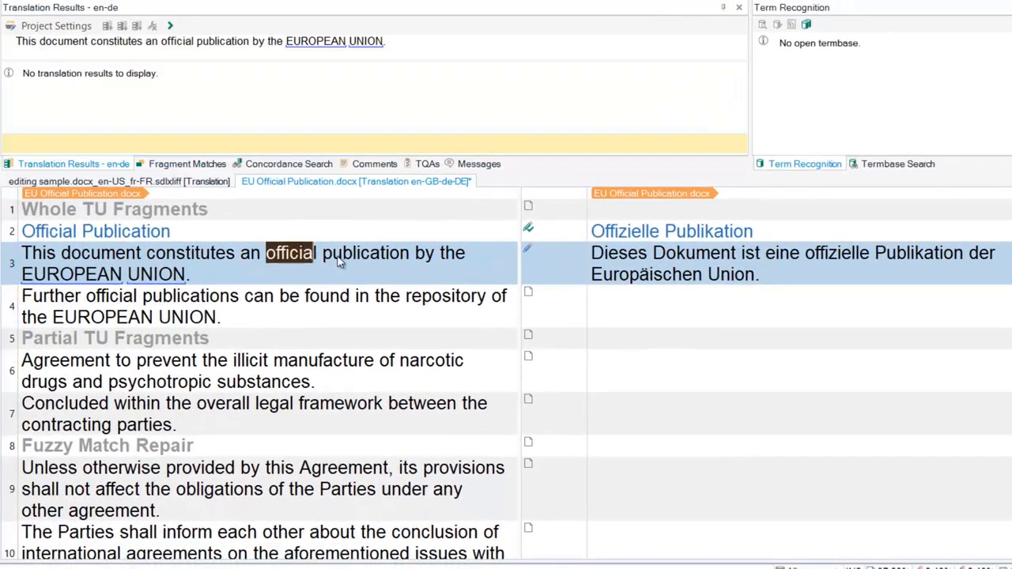
right_click(407, 261)
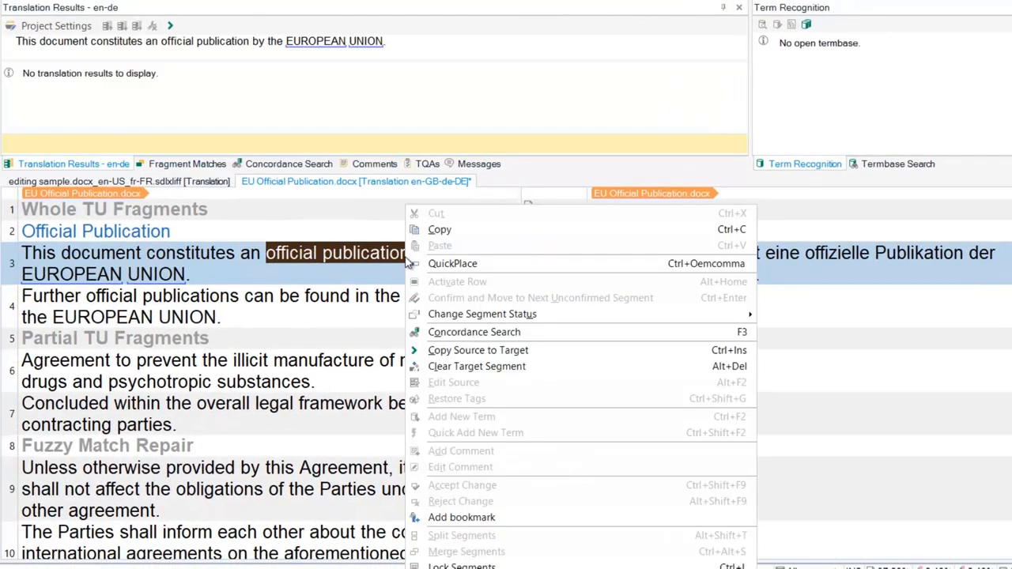
click(460, 329)
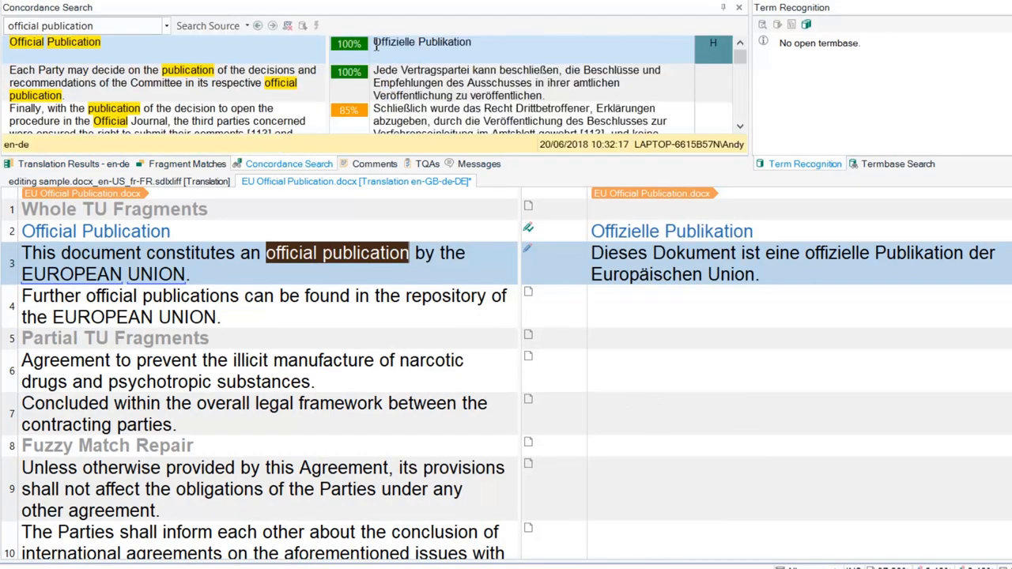
drag(374, 44, 476, 44)
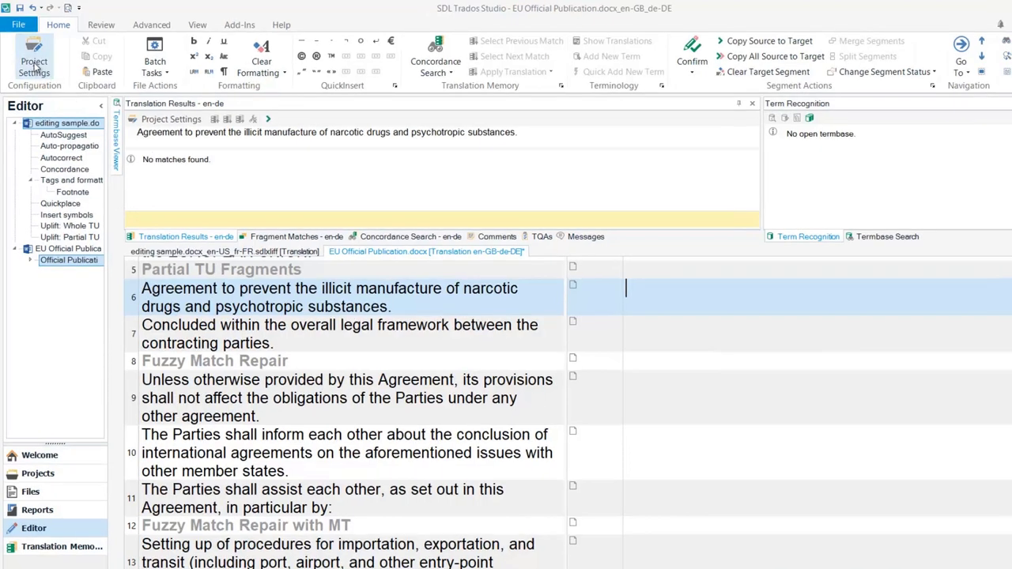
Align the en-de memory's translation units under Fragment Alignment and accept the memory settings
click(33, 63)
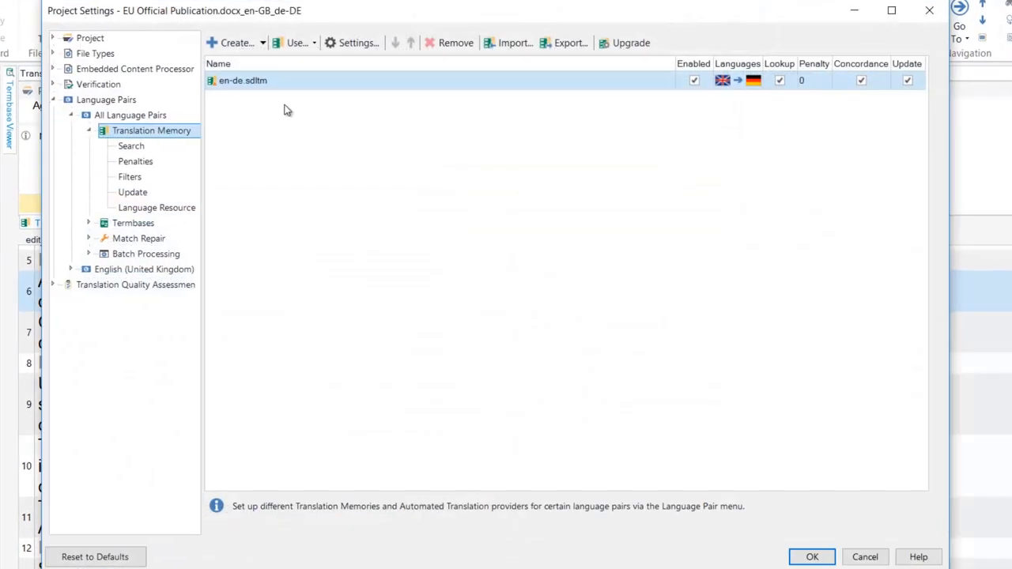
click(351, 43)
click(127, 115)
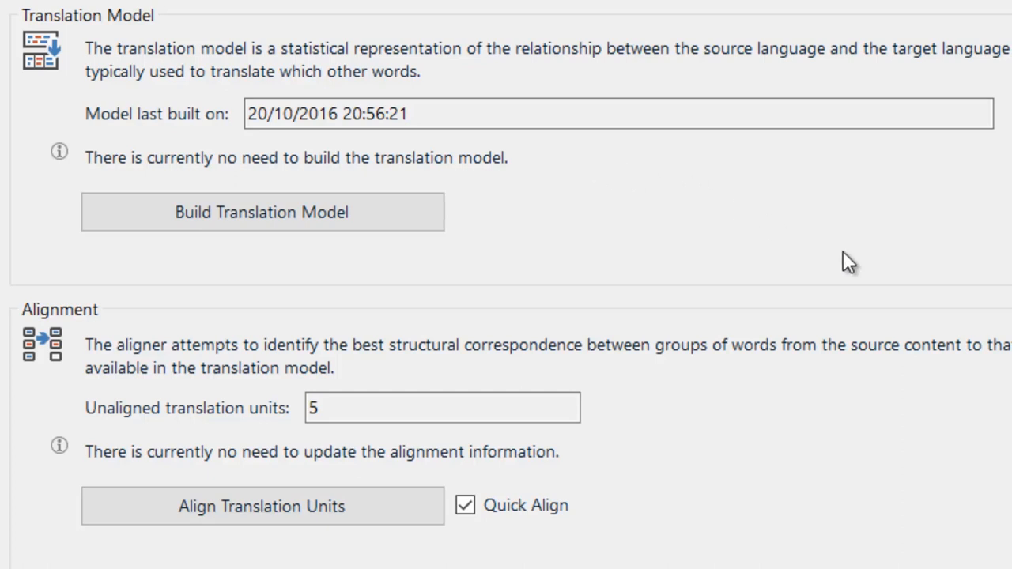
click(271, 504)
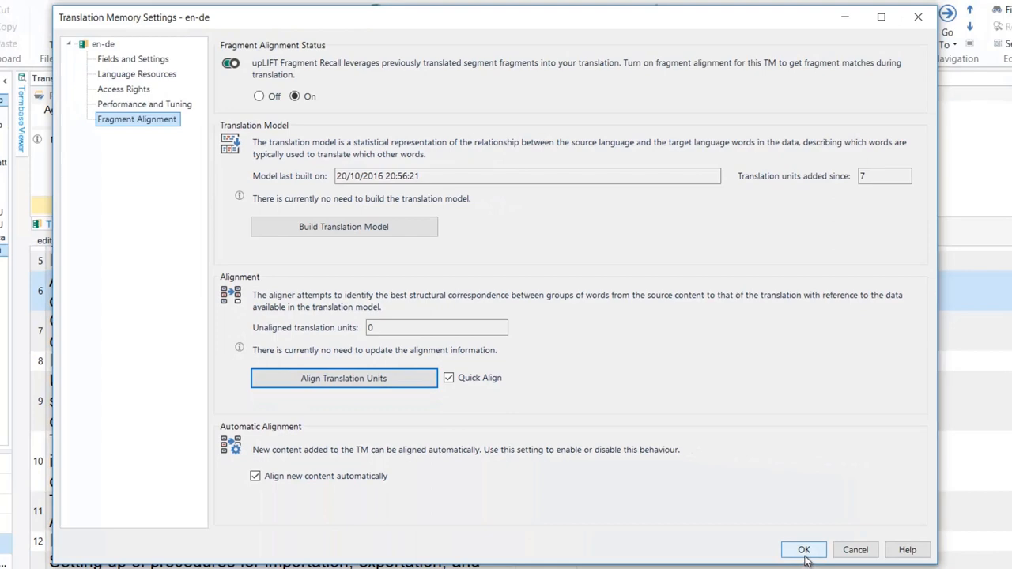
click(804, 550)
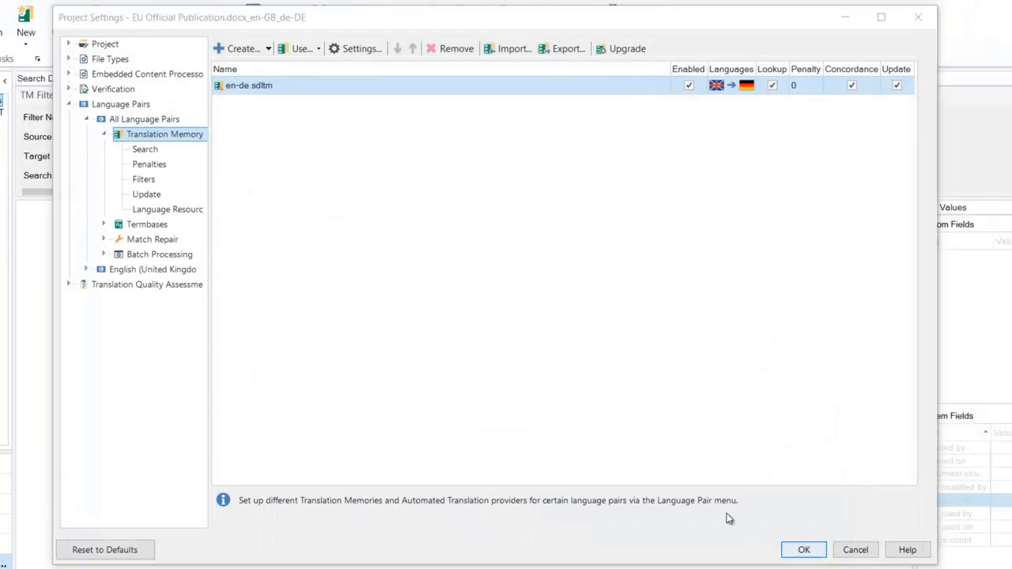
Enable TU fragment matching with Minimum words 2 in the Search settings and return to the editor
click(144, 149)
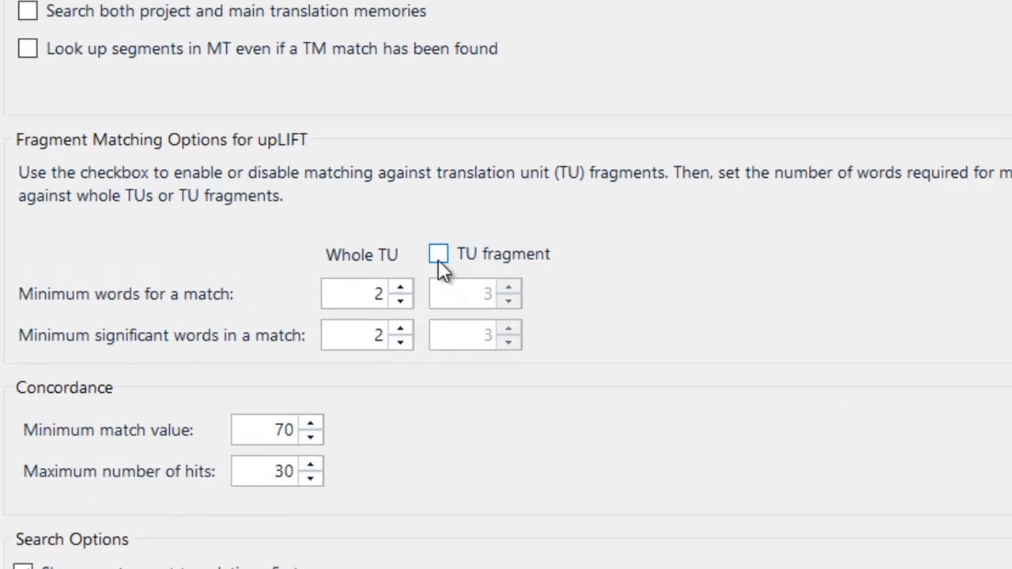
click(438, 255)
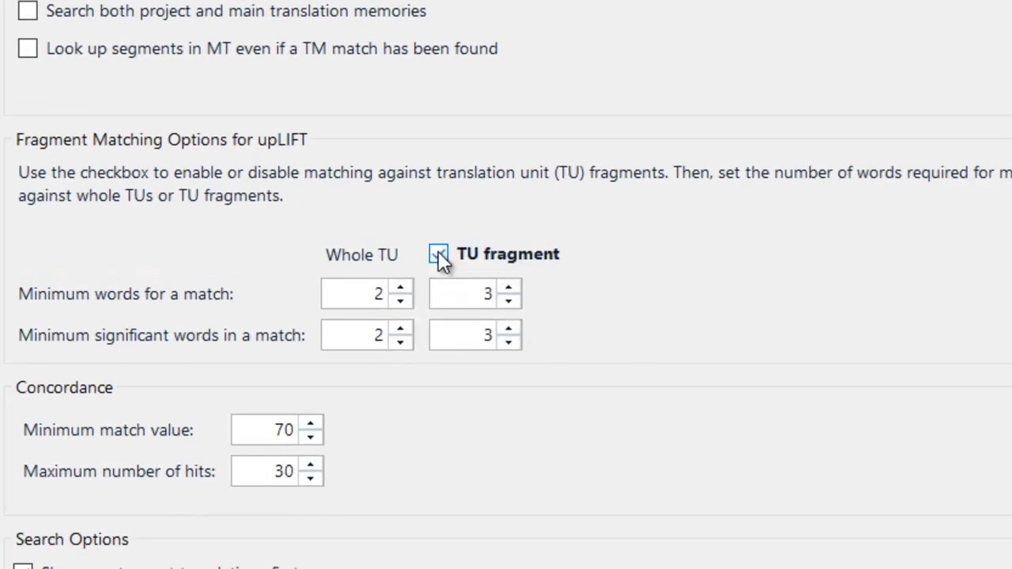
click(508, 302)
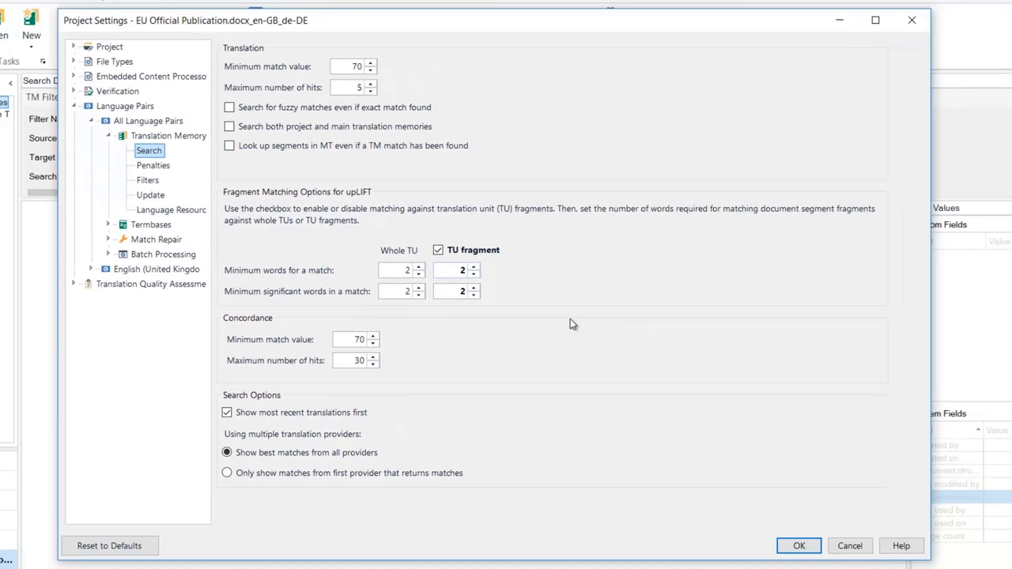
click(799, 546)
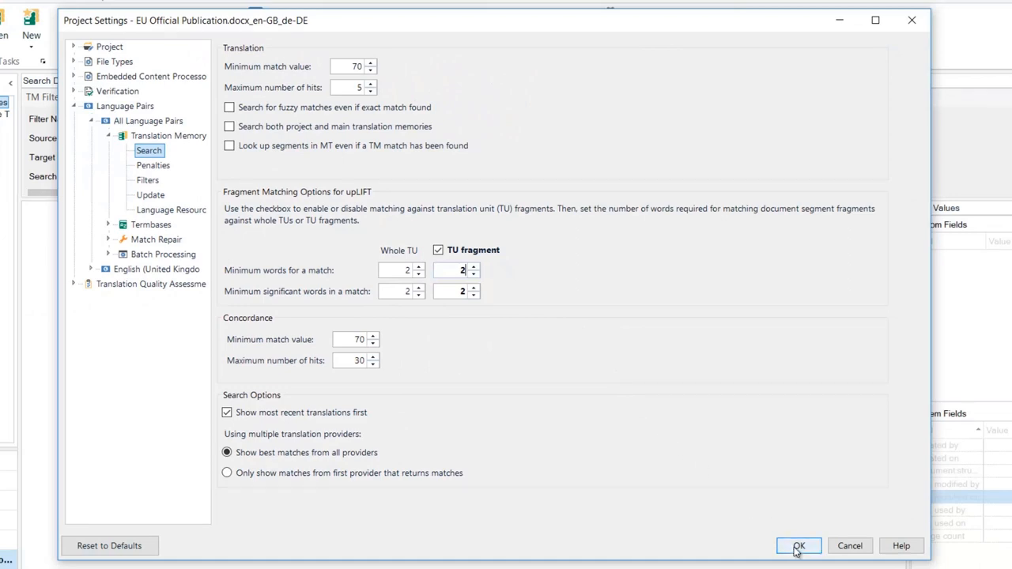
click(797, 548)
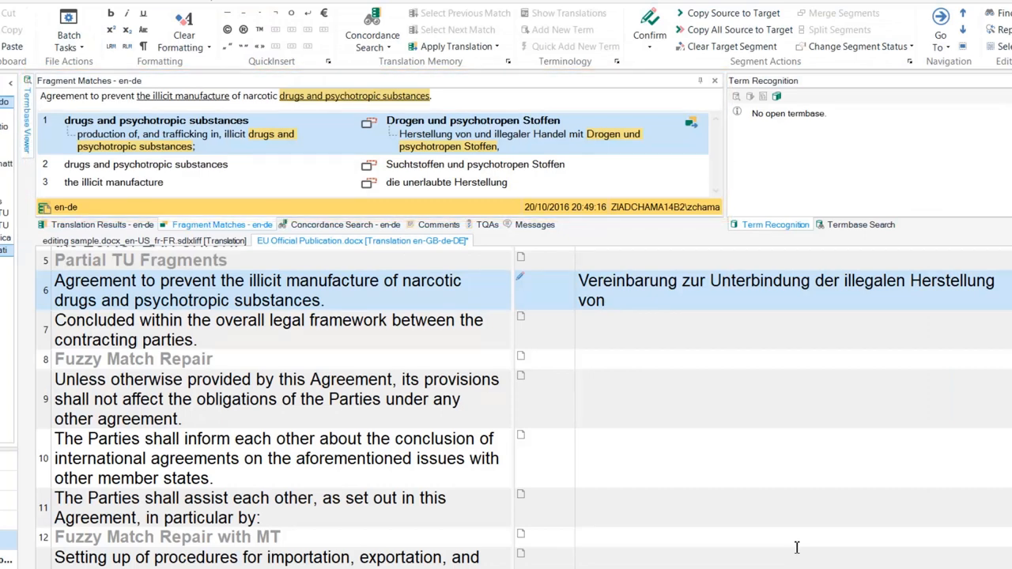
text(D)
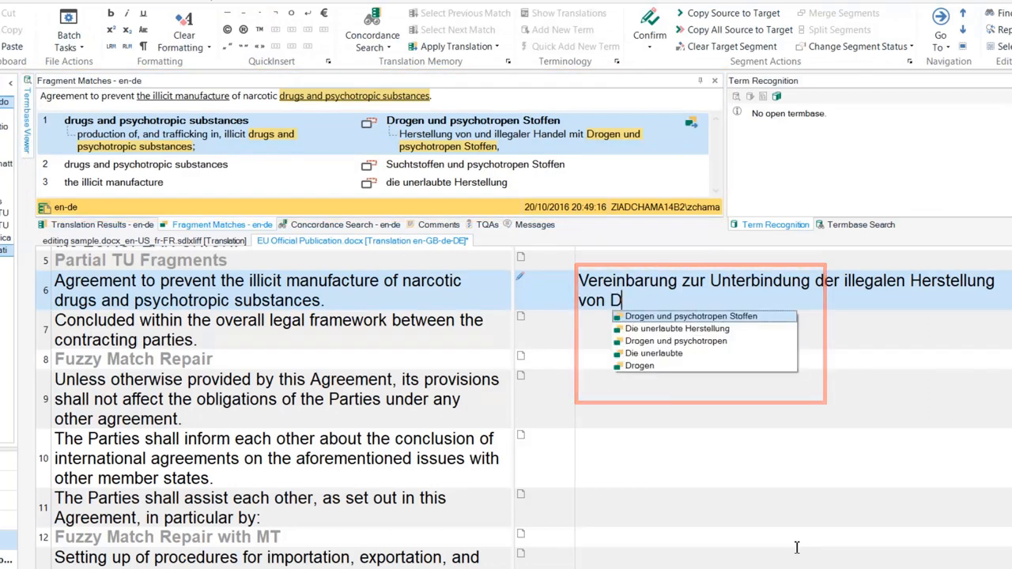
Accept the AutoSuggest fragment 'Drogen und psychotropen Stoffen' into segment 6
key(Return)
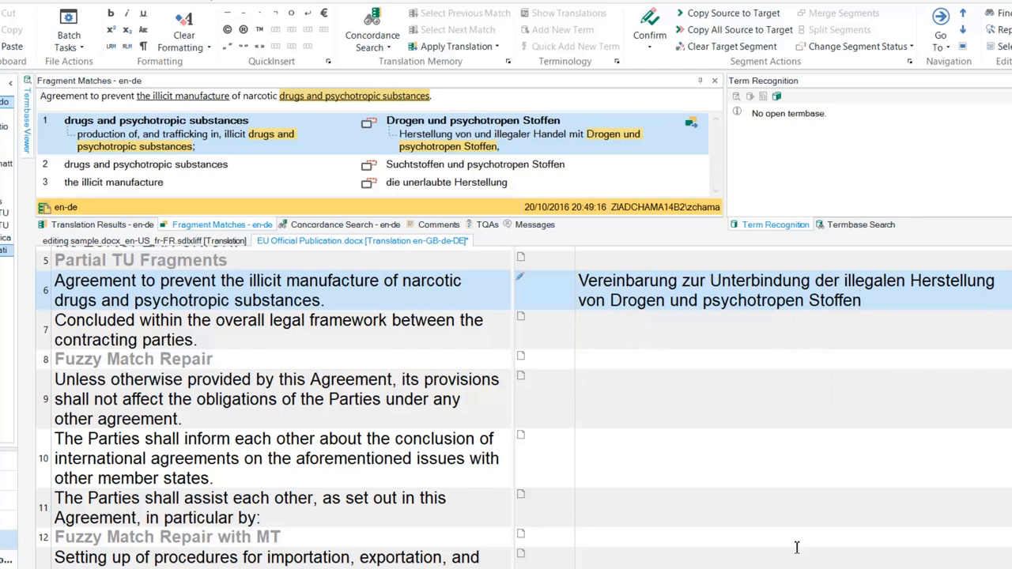
text(.)
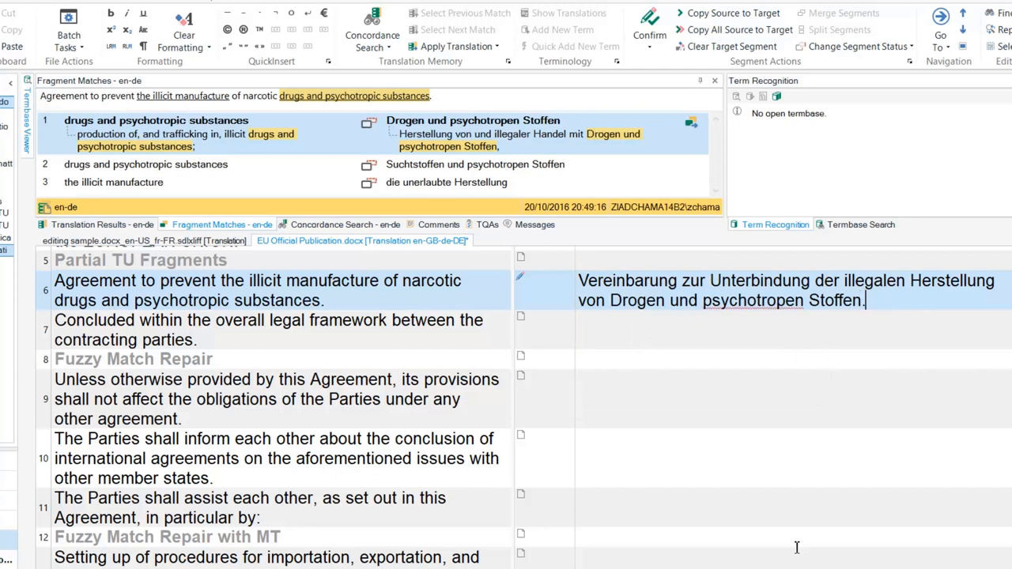